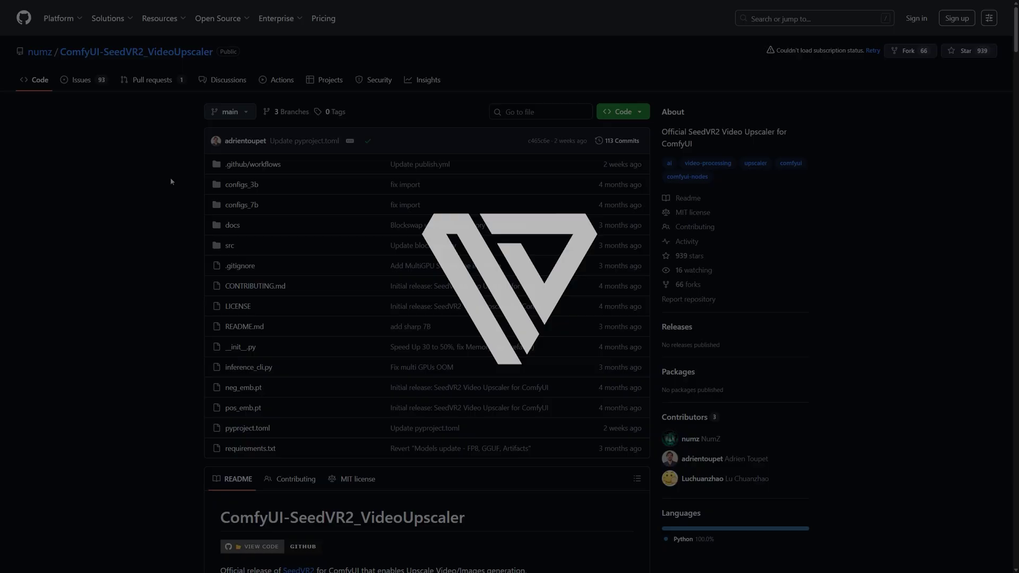
Scroll through the README's 512x768 versus 3B FP8 1808x2720 upscale comparison images.
scroll(164, 189, "down", 3)
scroll(163, 190, "down", 2)
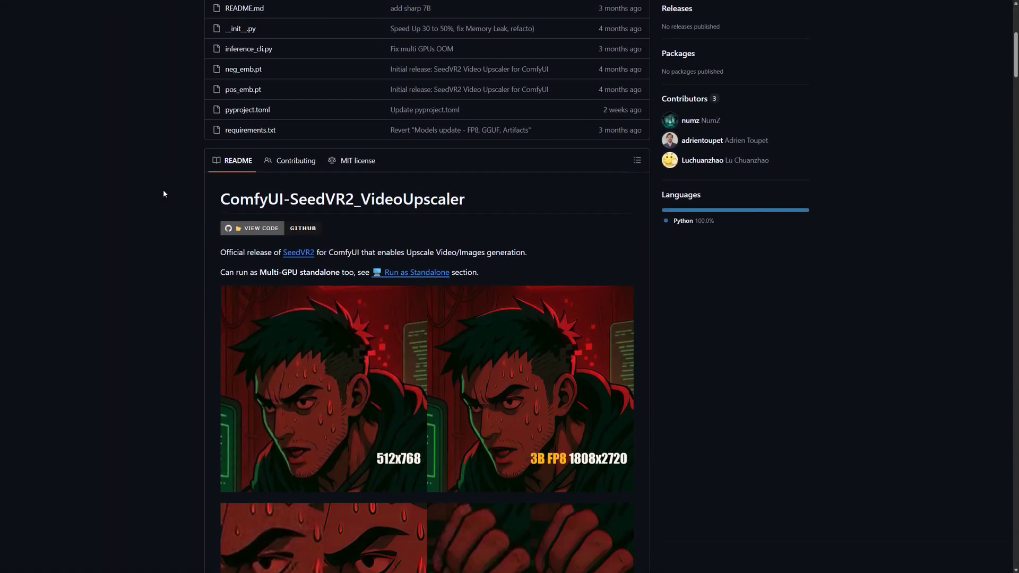
scroll(164, 190, "down", 2)
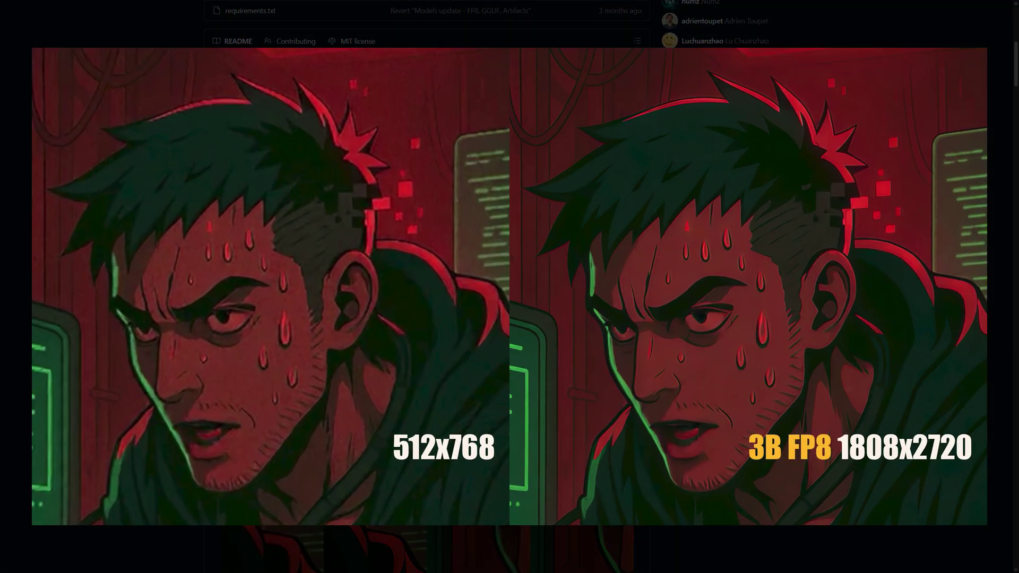
scroll(161, 194, "down", 6)
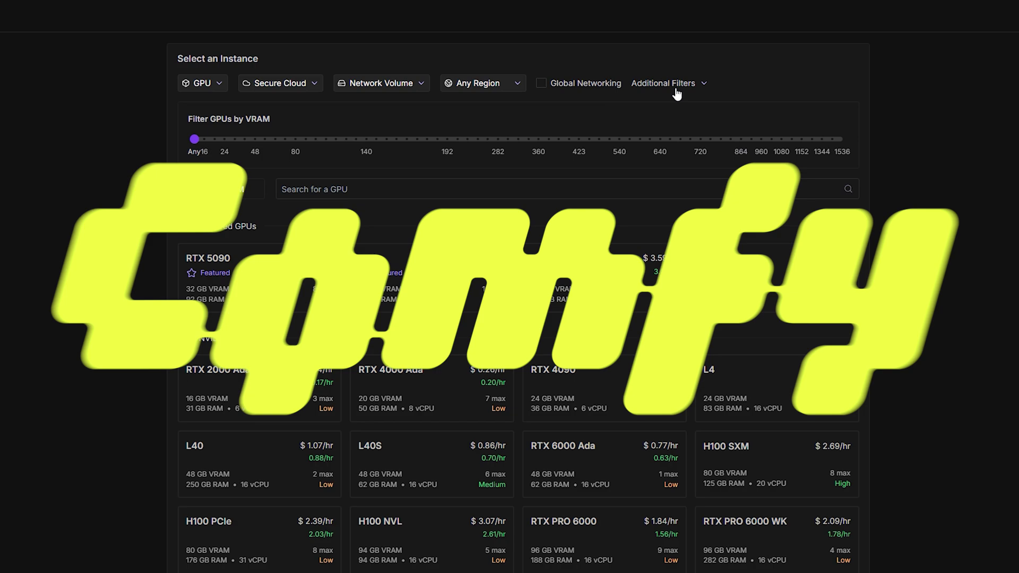
Filter GPUs to CUDA 12.8 and select an RTX 4090 for the pod.
left_click(702, 84)
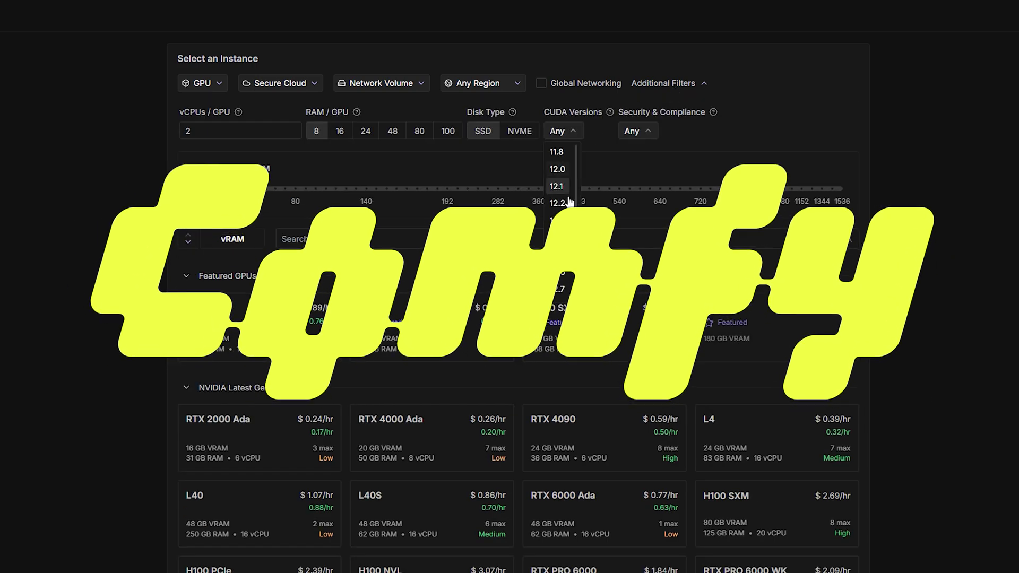
scroll(563, 202, "down", 2)
left_click(560, 277)
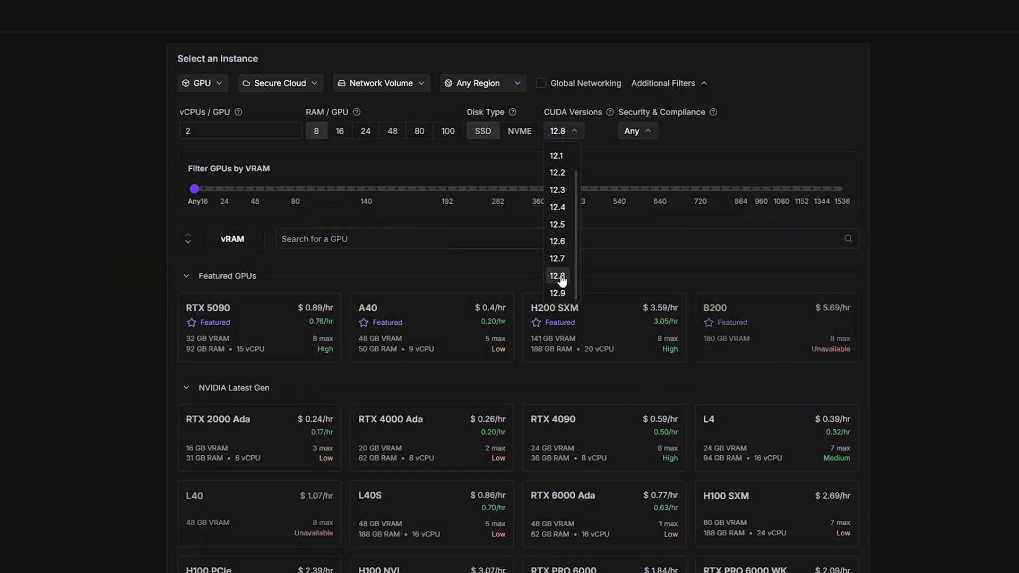
left_click(483, 240)
left_click(481, 240)
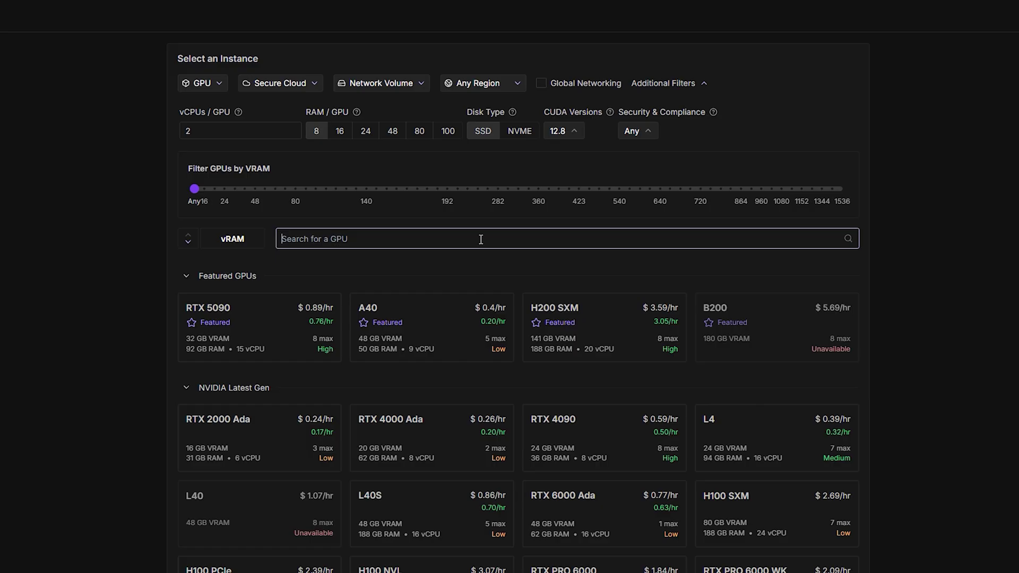
type("4090")
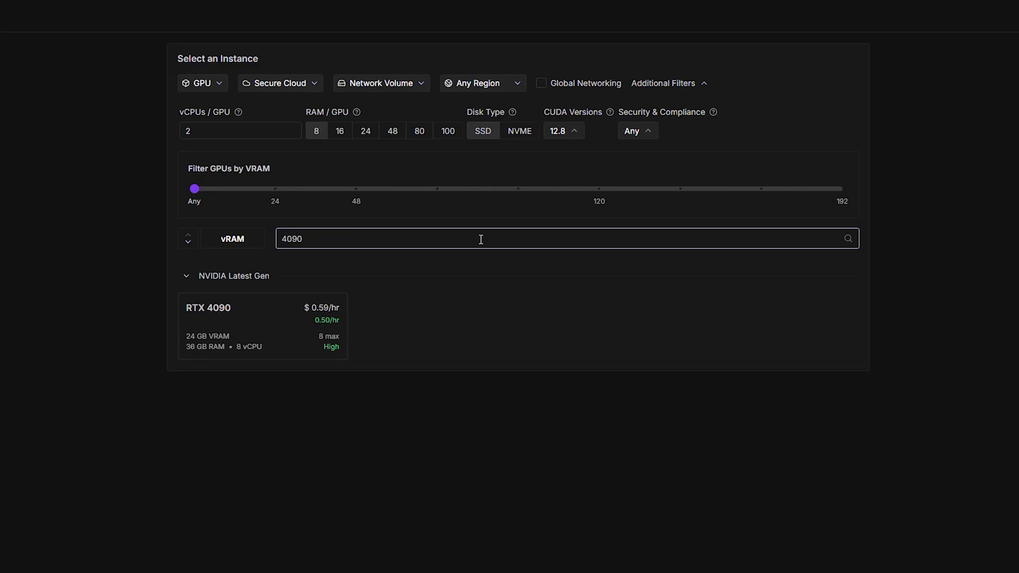
left_click(280, 327)
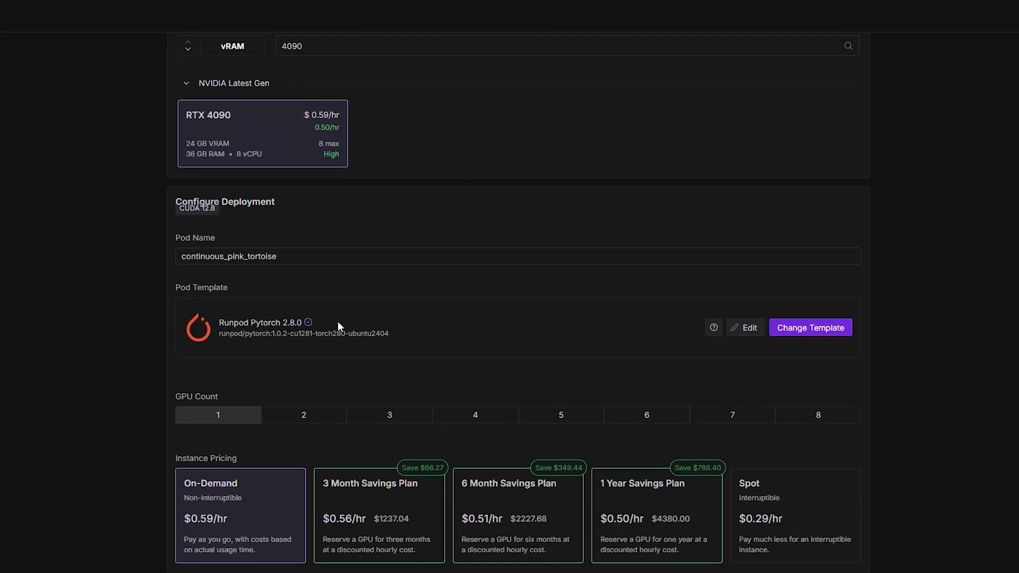
Switch the pod template to Next Diffusion - ComfyUI SageAttention and reach on-demand deployment.
left_click(806, 329)
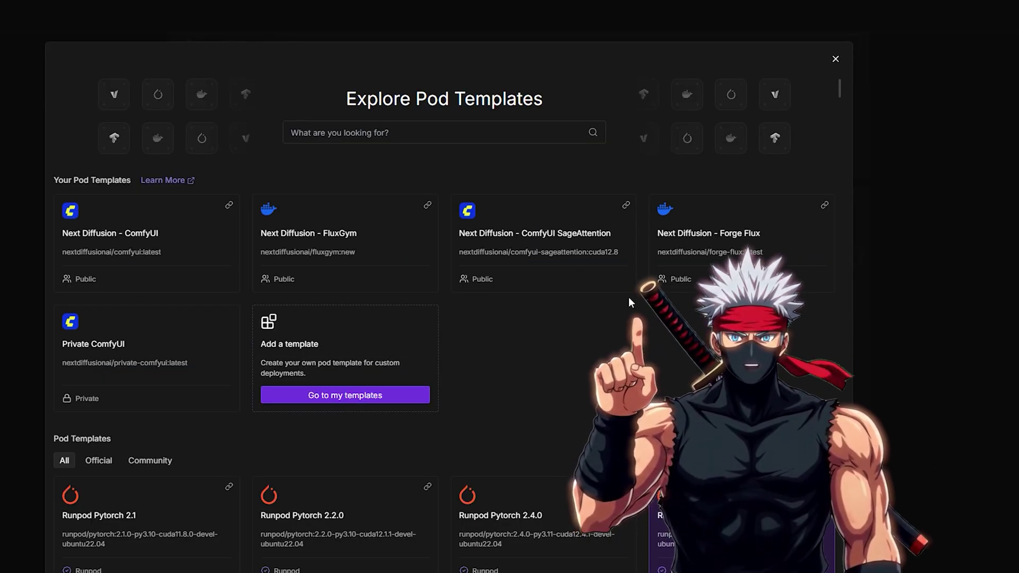
left_click(552, 254)
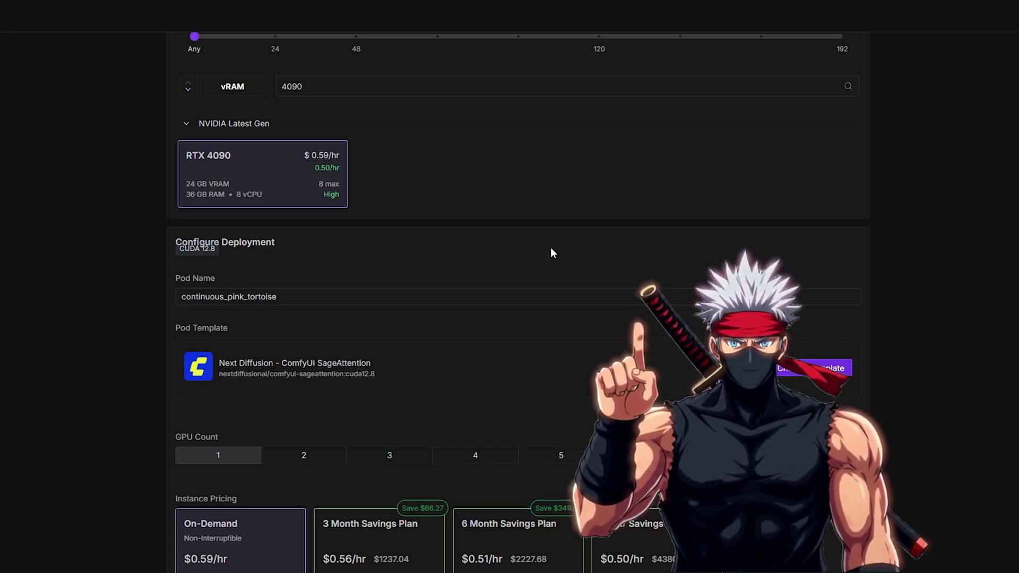
scroll(531, 401, "down", 3)
scroll(531, 401, "down", 3)
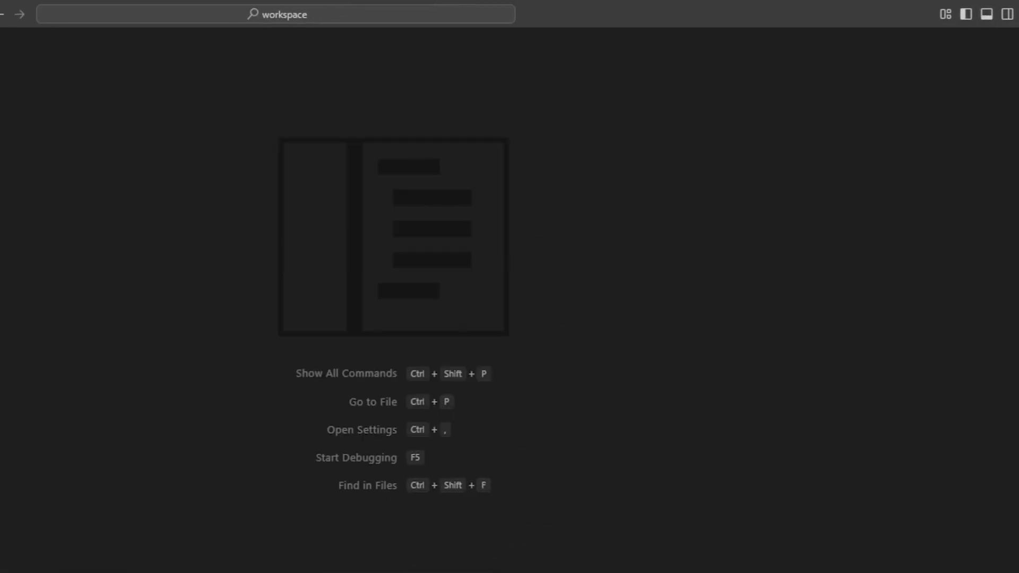
Clone the SeedVR2 nightly branch into custom_nodes and enter the ComfyUI-SeedVR2_VideoUpscaler folder.
type("cd /workspace/ComfyUI/custom_nodes")
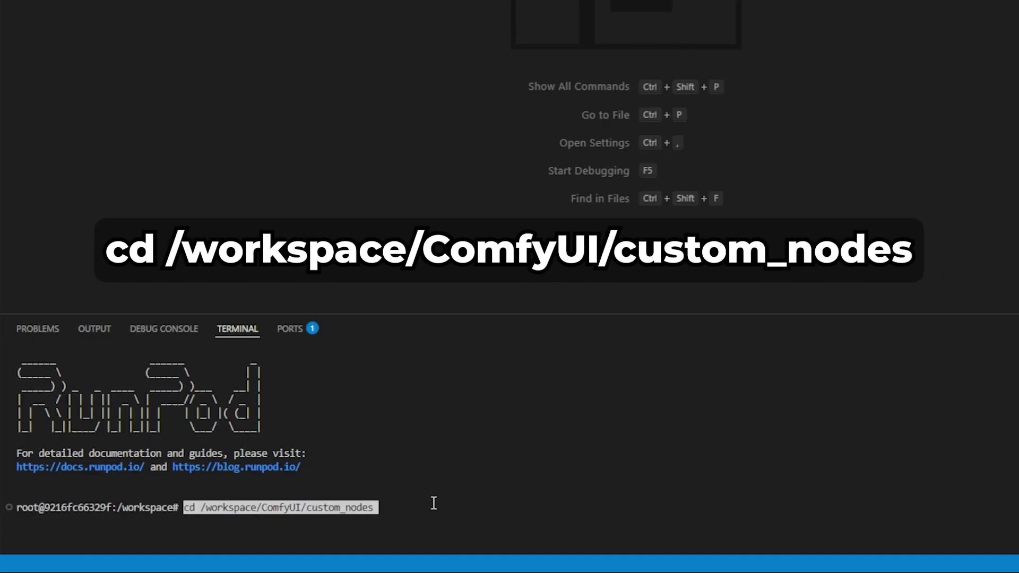
key("Return")
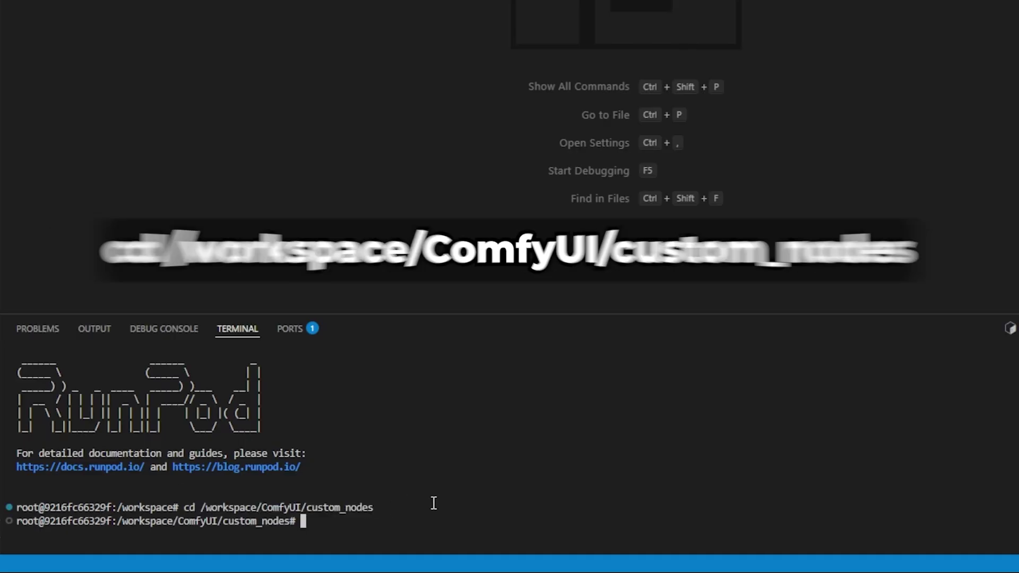
type("git clone --branch nightly --single-branch https://github.com/numz/ComfyUI-SeedVR2_VideoUpscaler.git")
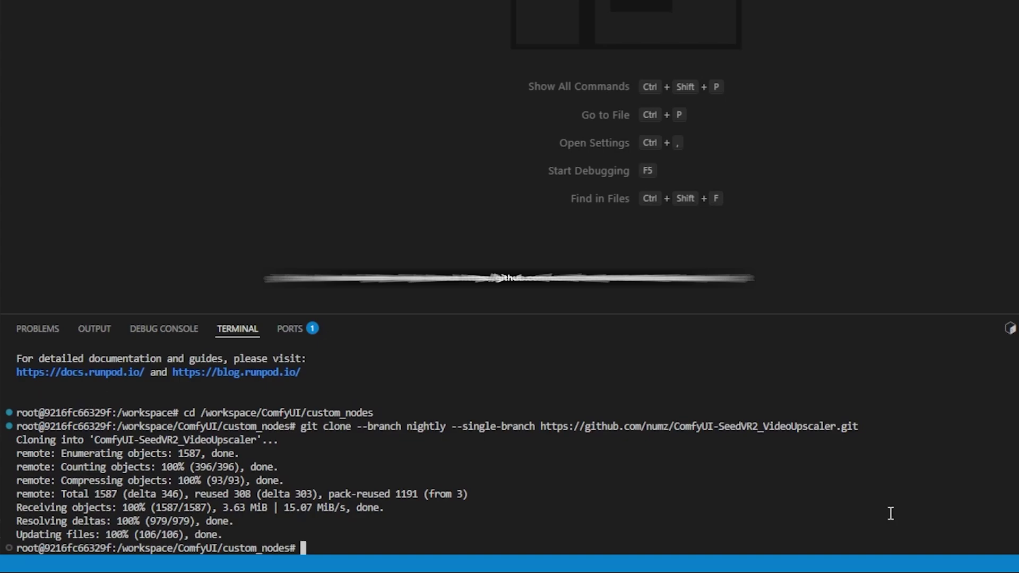
type("cd ComfyUI-SeedVR2_VideoUpscaler")
key("Return")
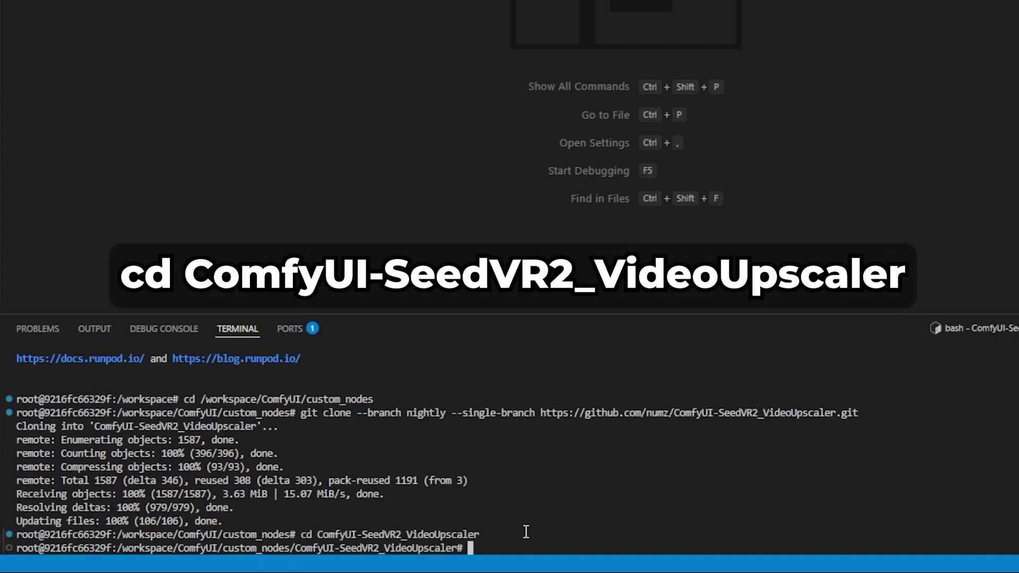
Activate the workspace venv and pip install the repo's requirements.txt.
type("source /workspace/venv/bin/activate")
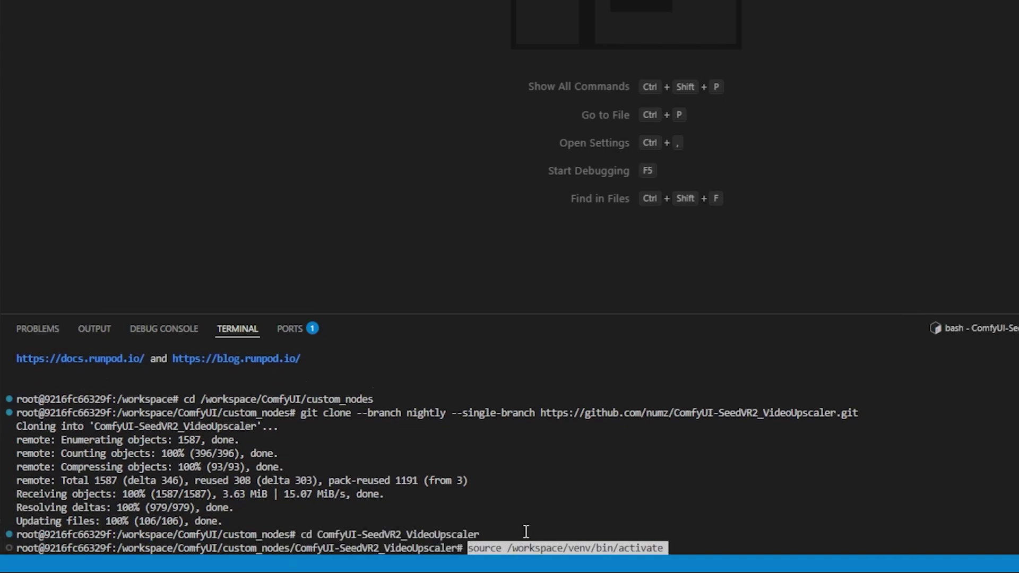
key("Return")
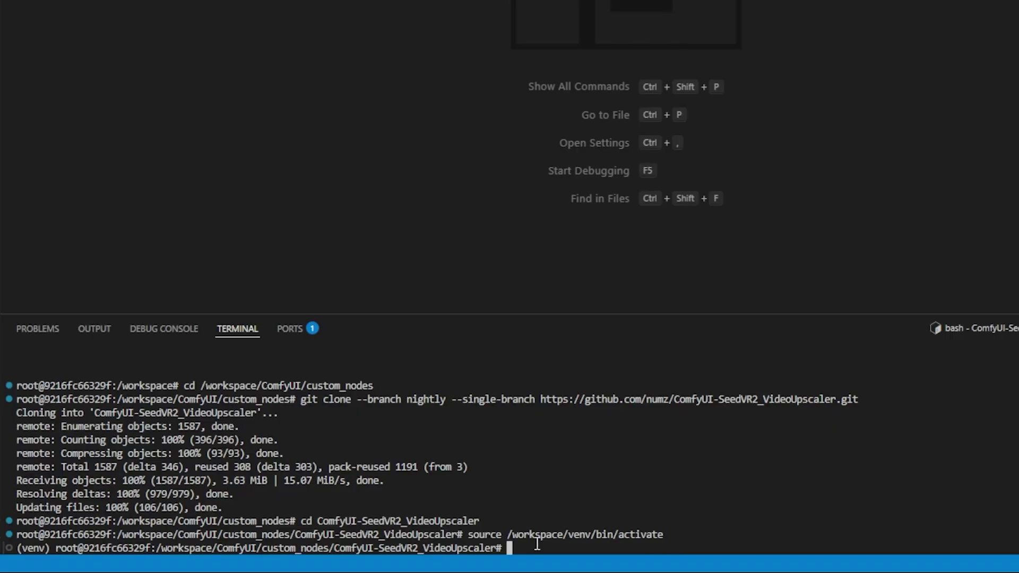
type("pip install -r requirements.txt")
key("Return")
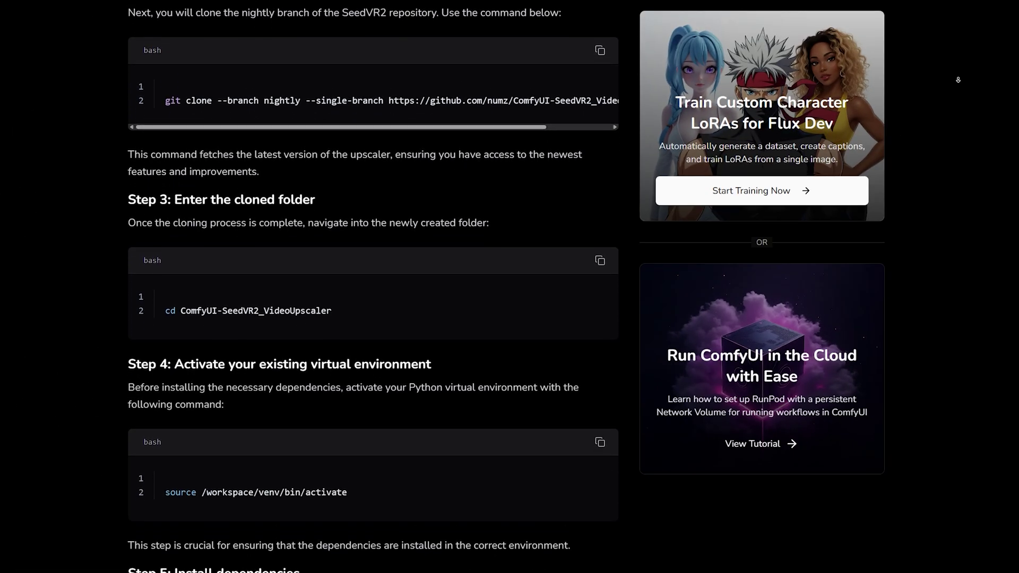
scroll(958, 79, "down", 4)
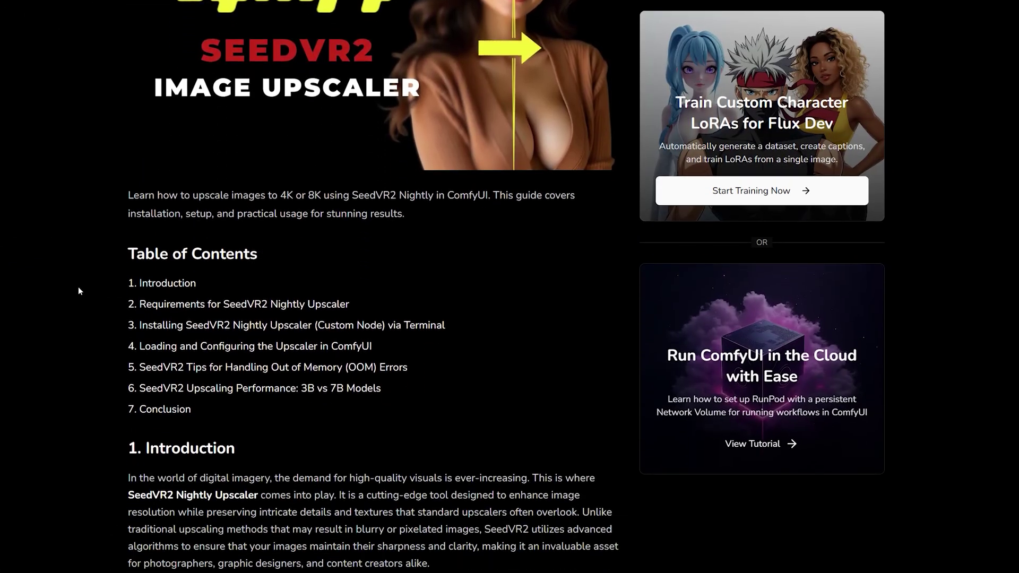
Jump to the tutorial's section 4, Loading and Configuring the Upscaler in ComfyUI.
left_click(218, 332)
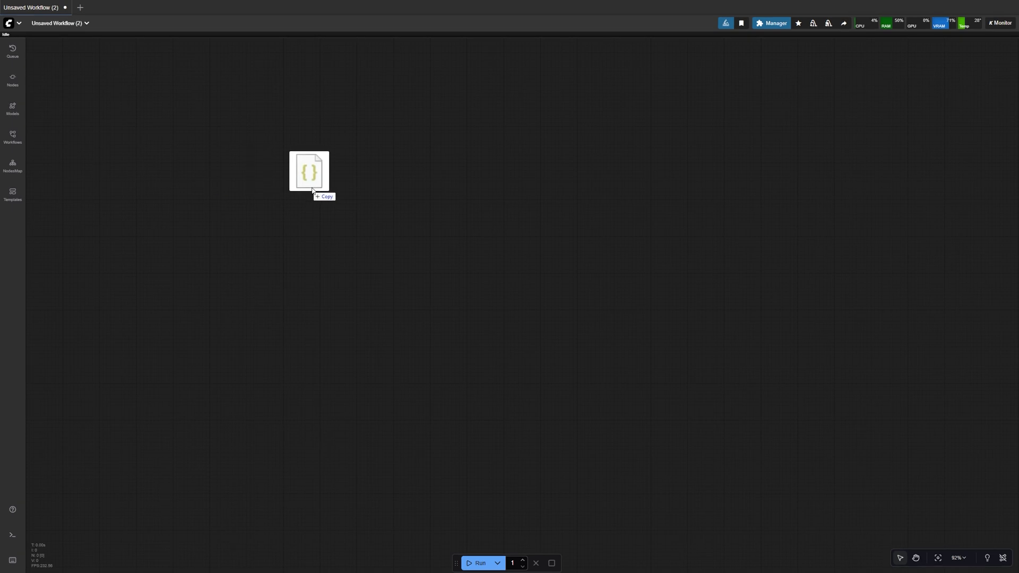
Load the SeedVR2 workflow JSON and set the upscaler model to seedvr2_ema_7b_fp16.safetensors.
left_click_drag(402, 192, 400, 191)
left_click_drag(271, 109, 336, 174)
scroll(367, 180, "up", 3)
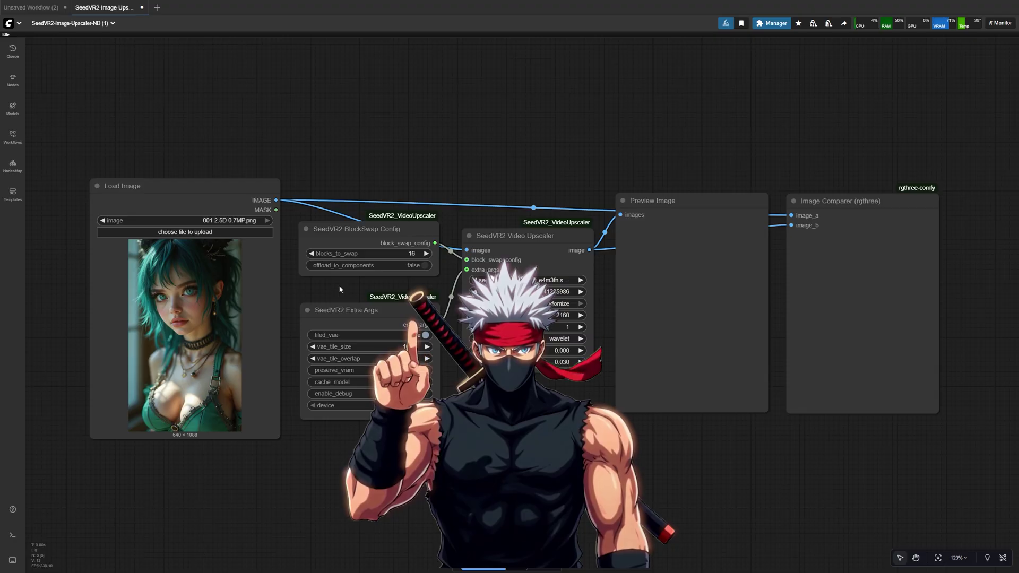
scroll(355, 285, "up", 1)
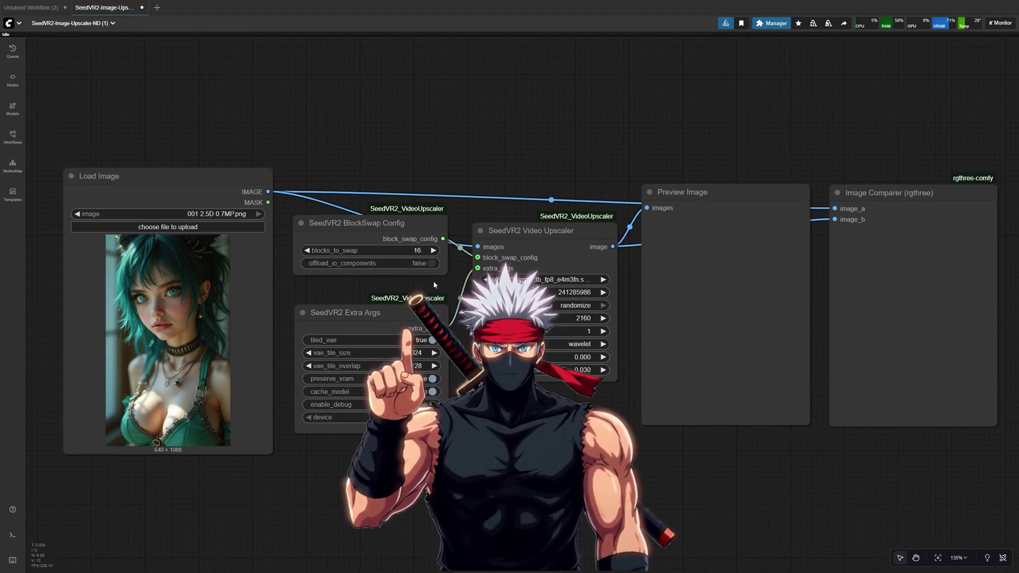
scroll(433, 281, "up", 2)
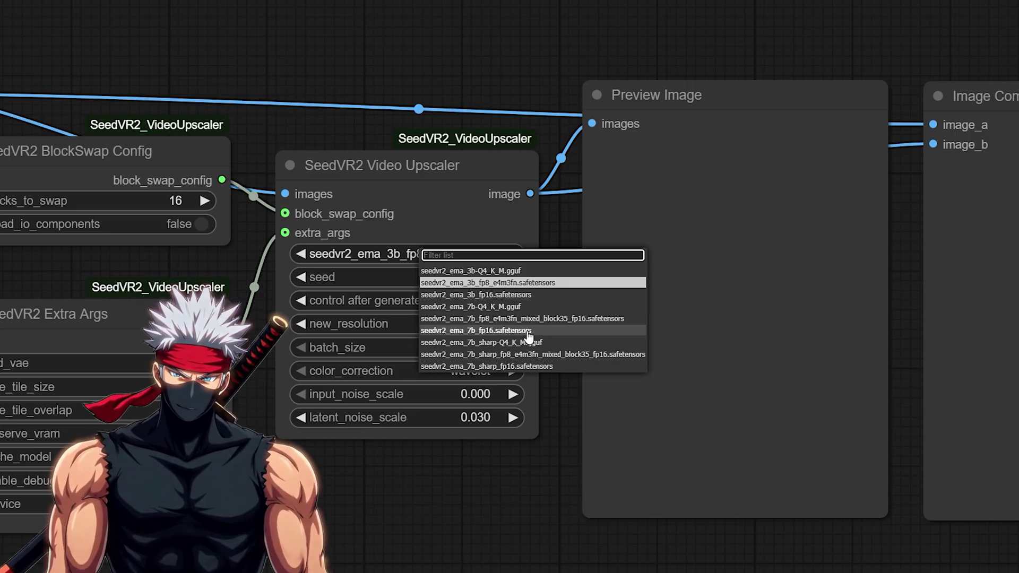
left_click(494, 331)
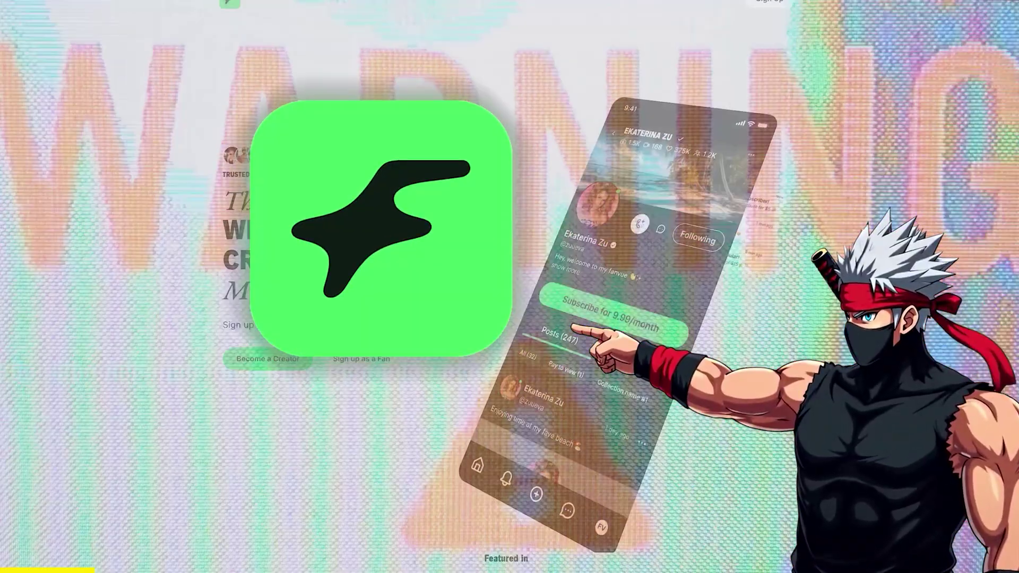
Scroll the FanView landing page to the What's Inside list of $6,300+ free resources.
scroll(509, 287, "down", 5)
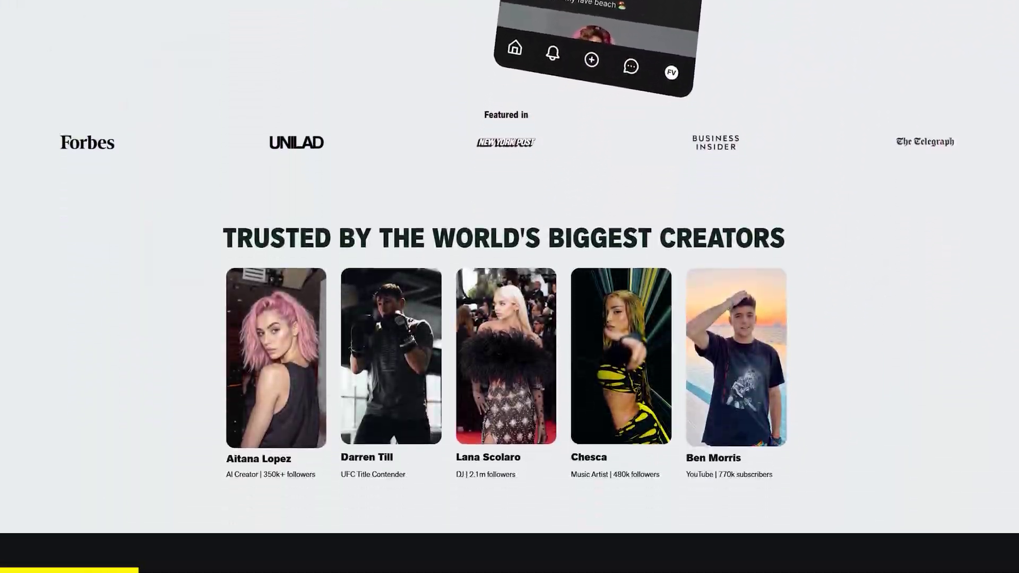
scroll(510, 287, "down", 7)
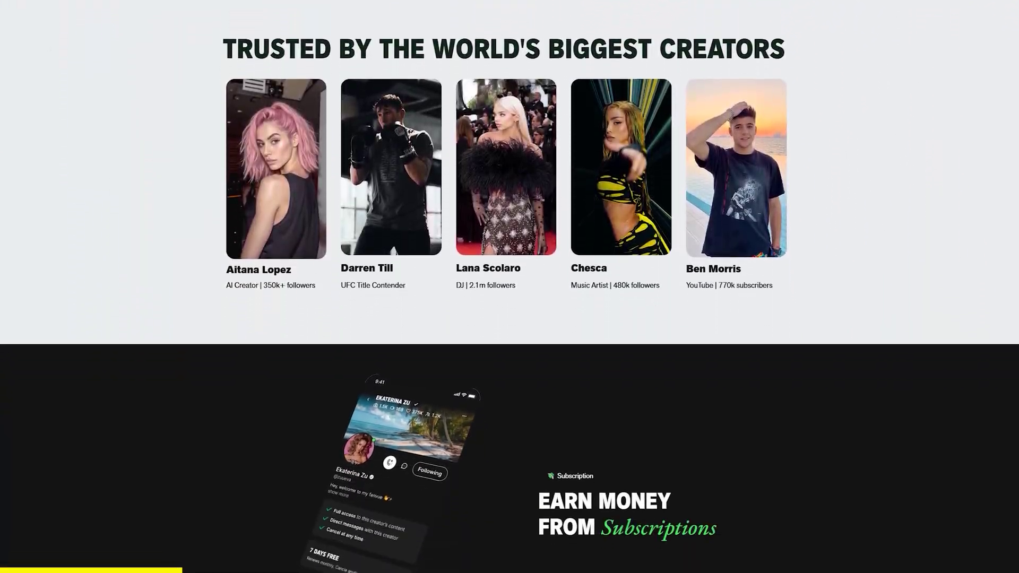
scroll(509, 286, "down", 1)
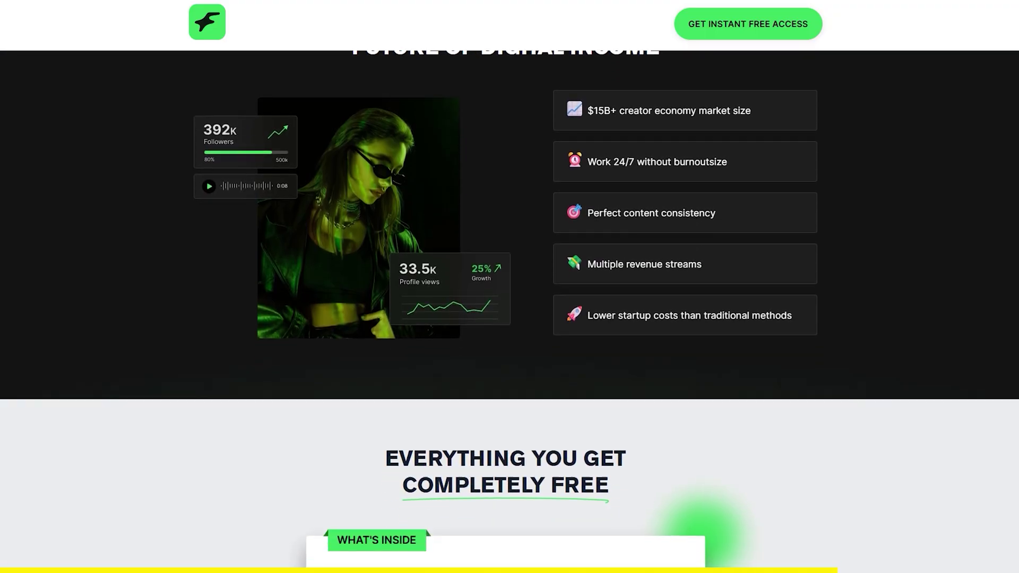
scroll(509, 305, "down", 6)
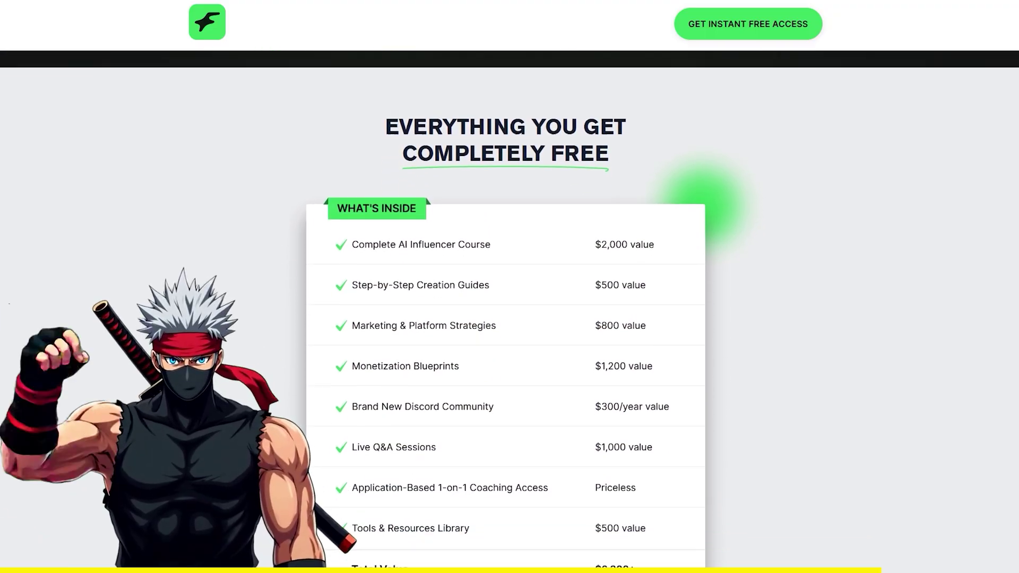
scroll(509, 308, "down", 3)
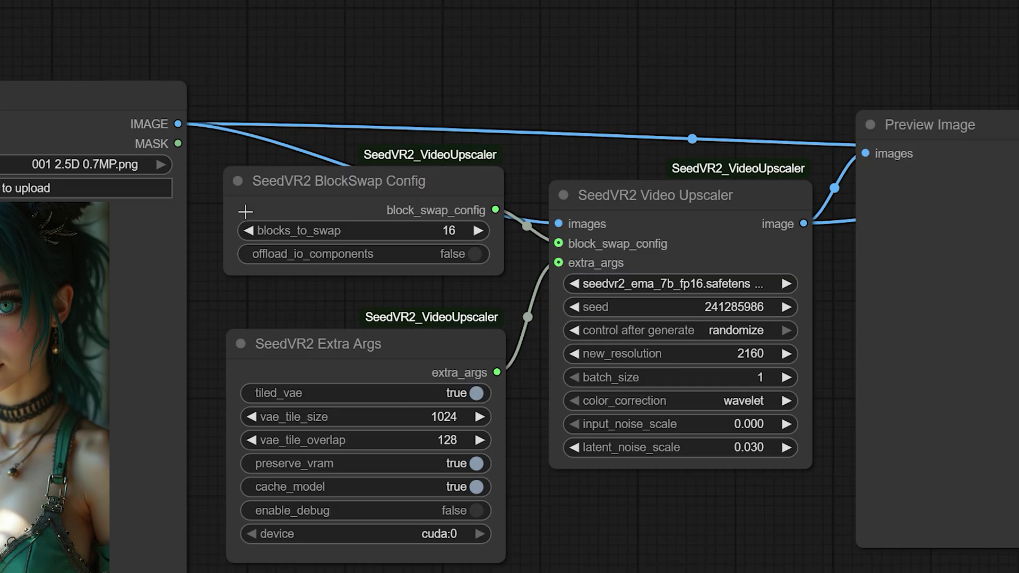
left_click(445, 231)
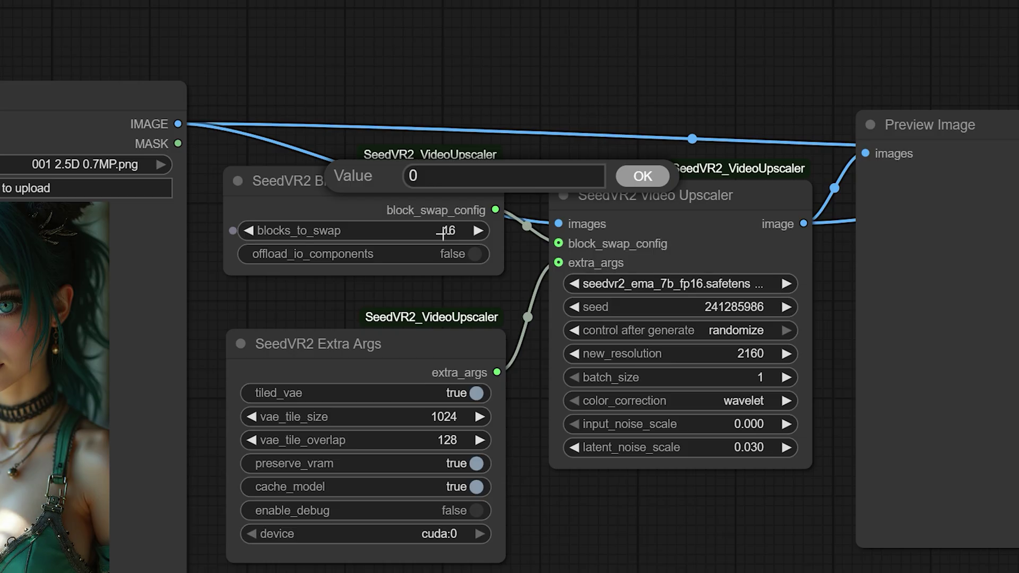
type("16")
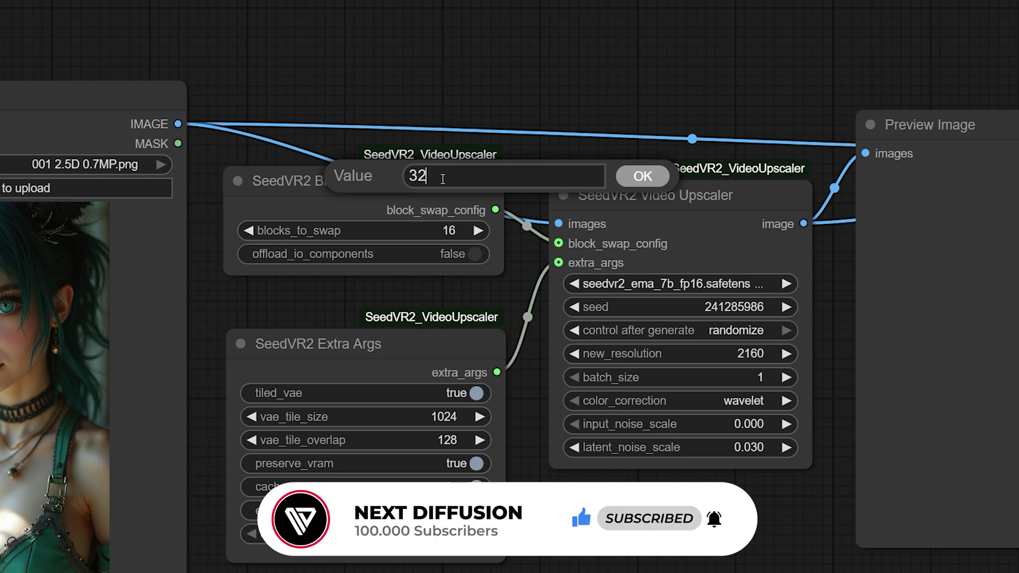
key("BackSpace")
key("BackSpace")
type("60")
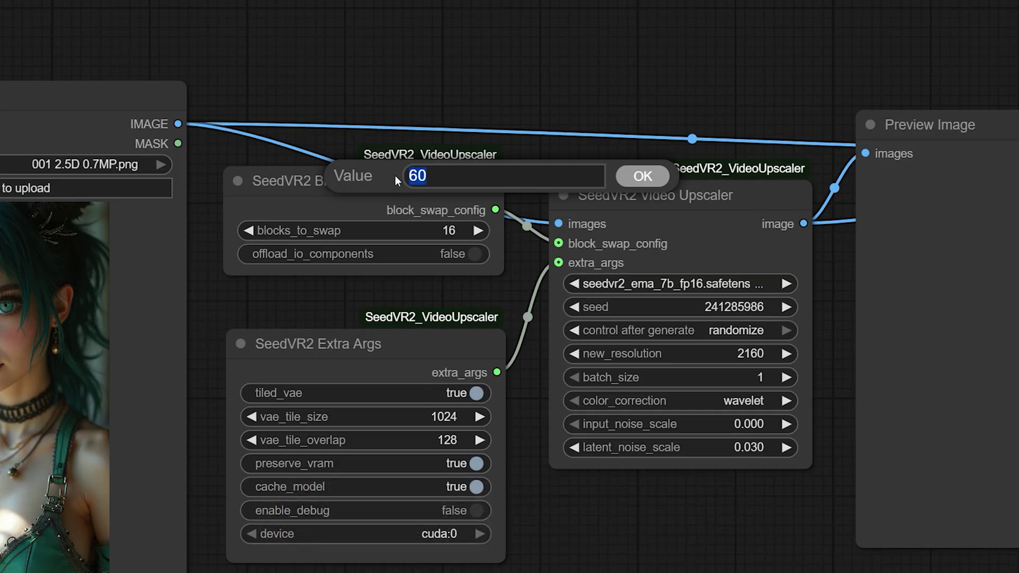
type("18")
left_click(643, 177)
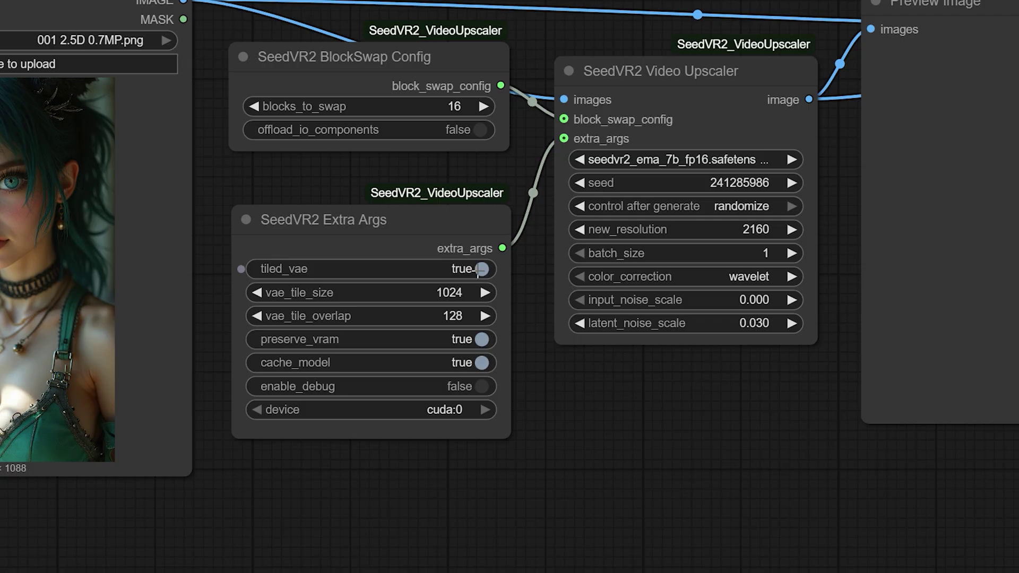
left_click(447, 293)
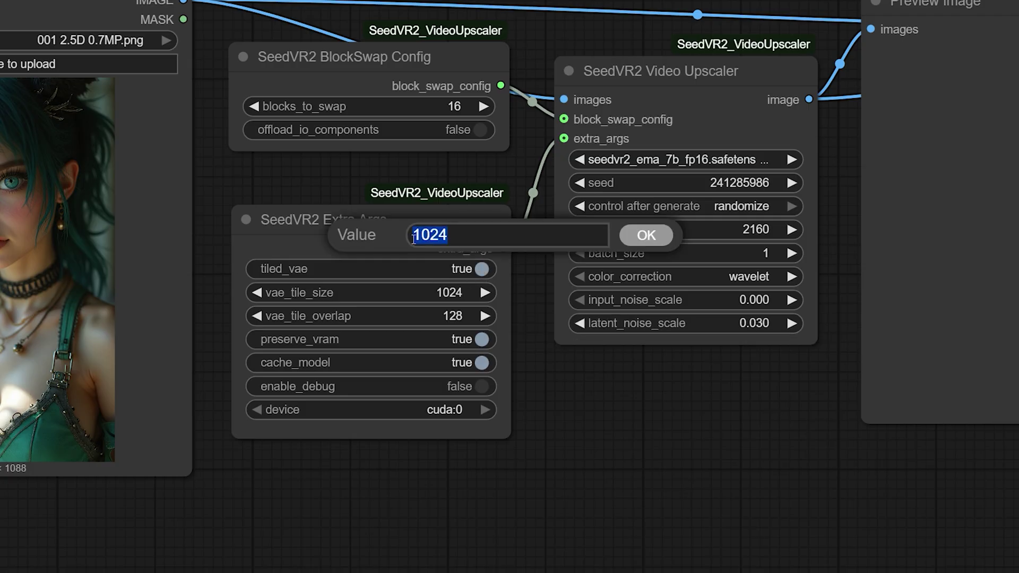
left_click(628, 237)
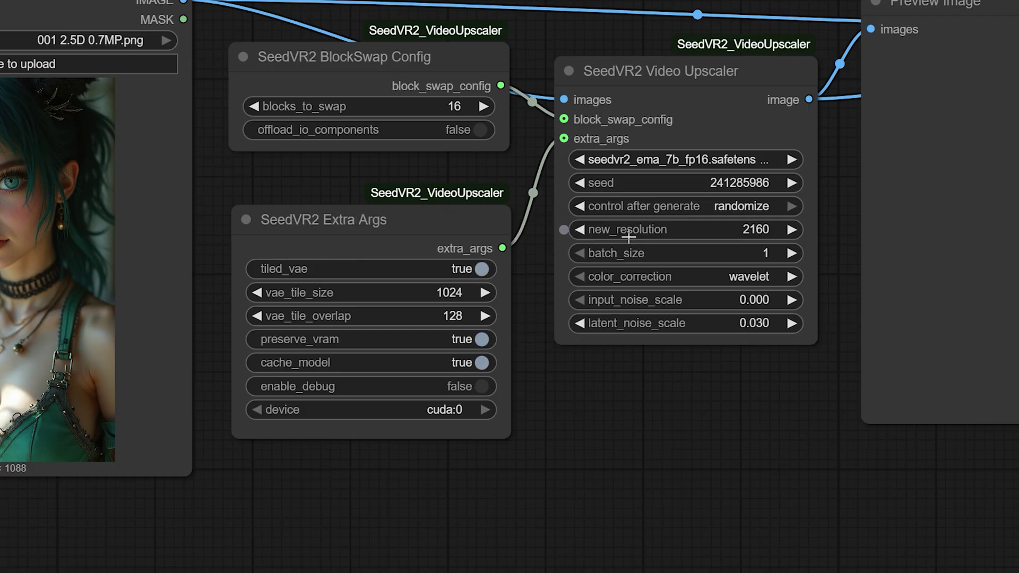
left_click(446, 317)
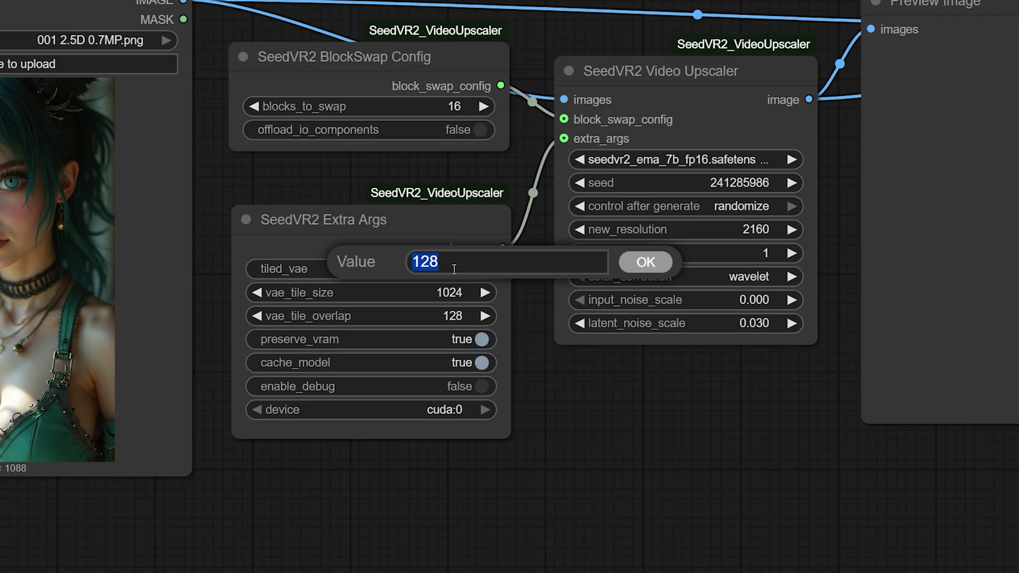
left_click(643, 262)
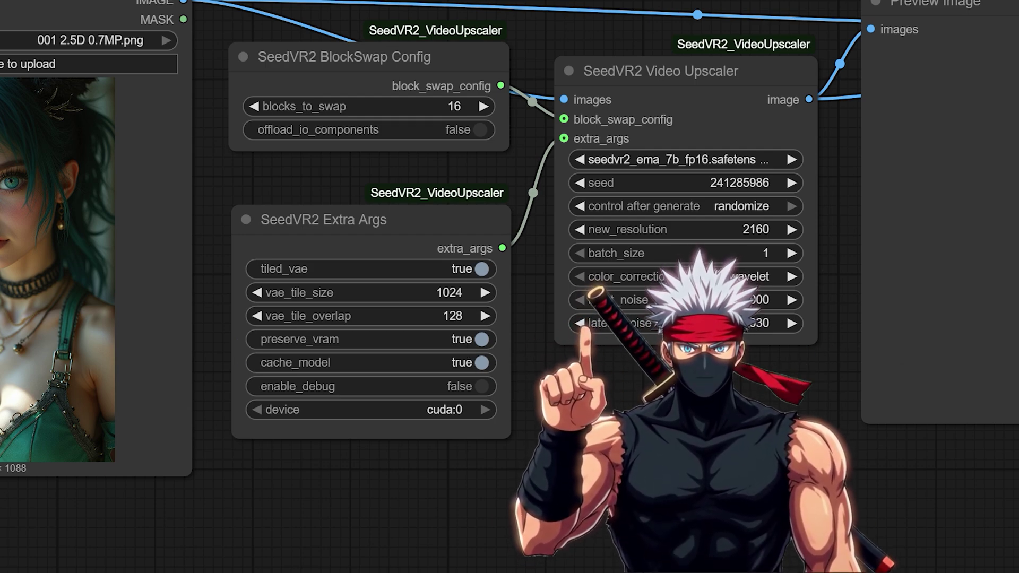
left_click_drag(716, 385, 431, 489)
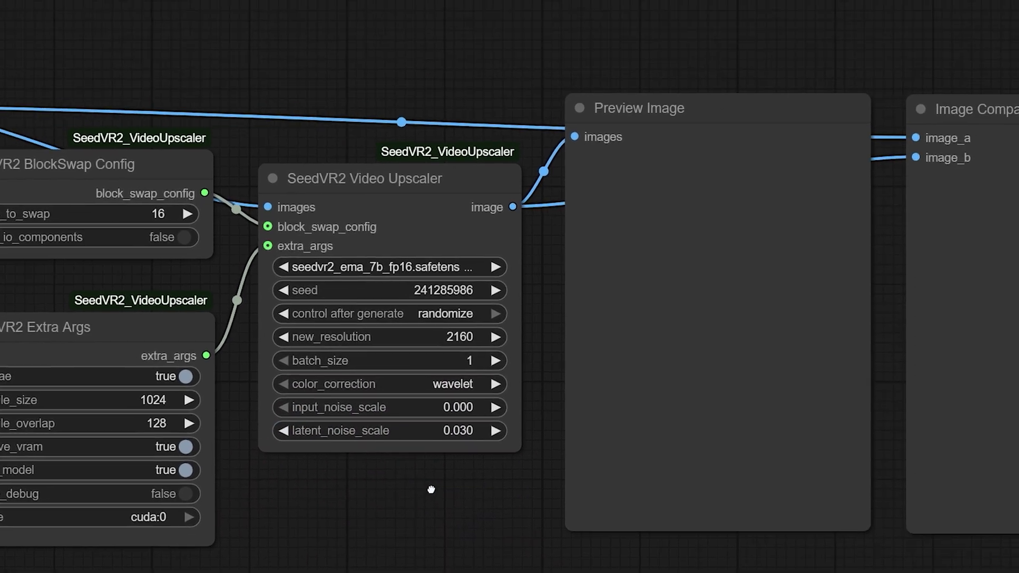
Keep latent_noise_scale at 0.03 and view the upscaled portrait in the Image Comparer.
left_click(461, 431)
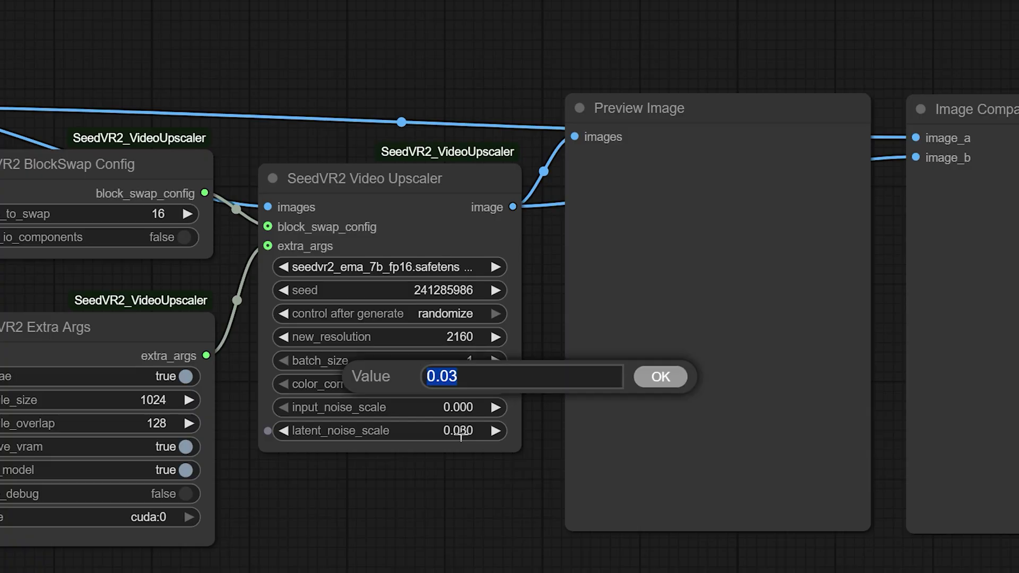
left_click(659, 379)
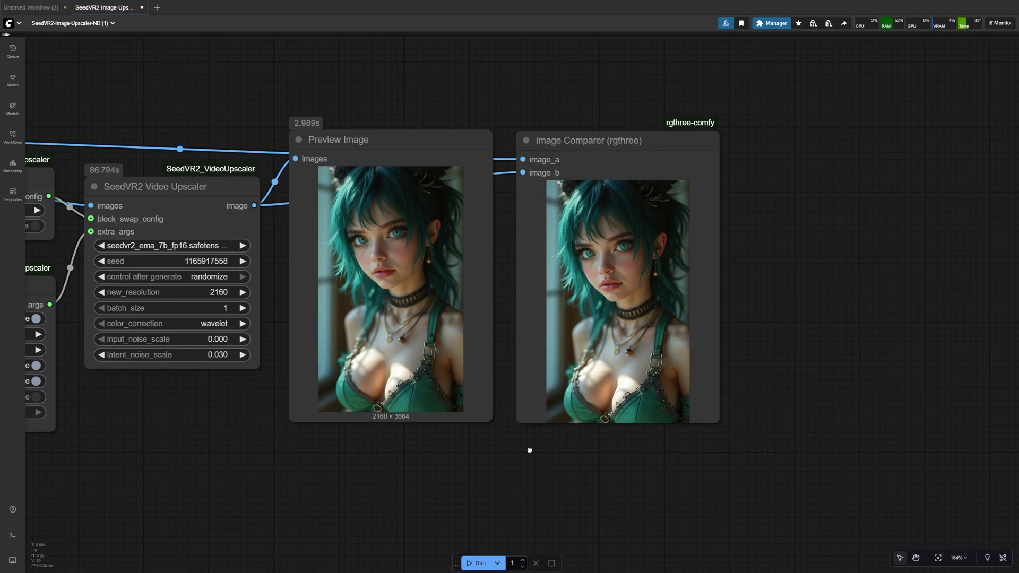
scroll(664, 239, "up", 12)
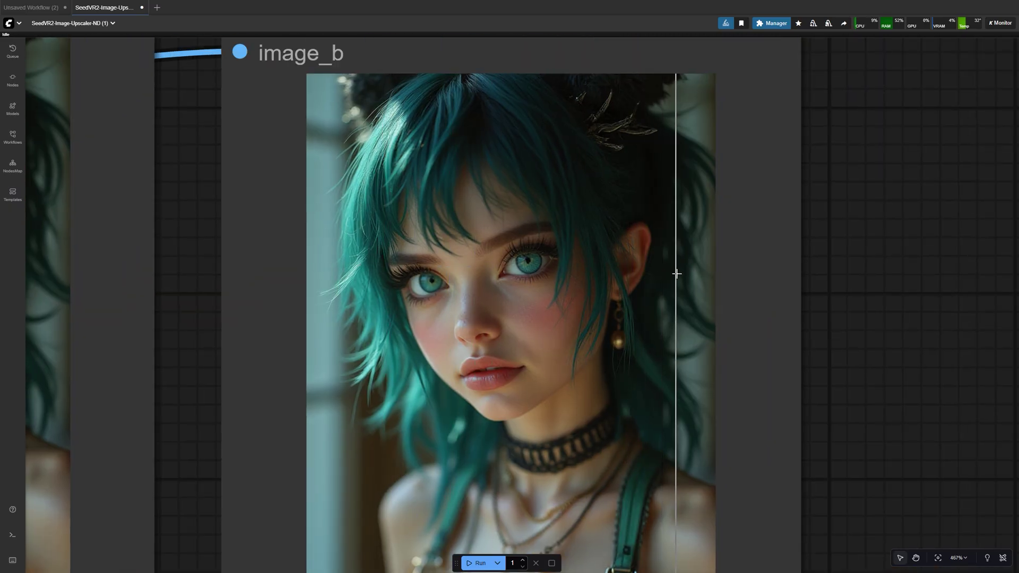
scroll(677, 274, "up", 6)
scroll(174, 296, "up", 2)
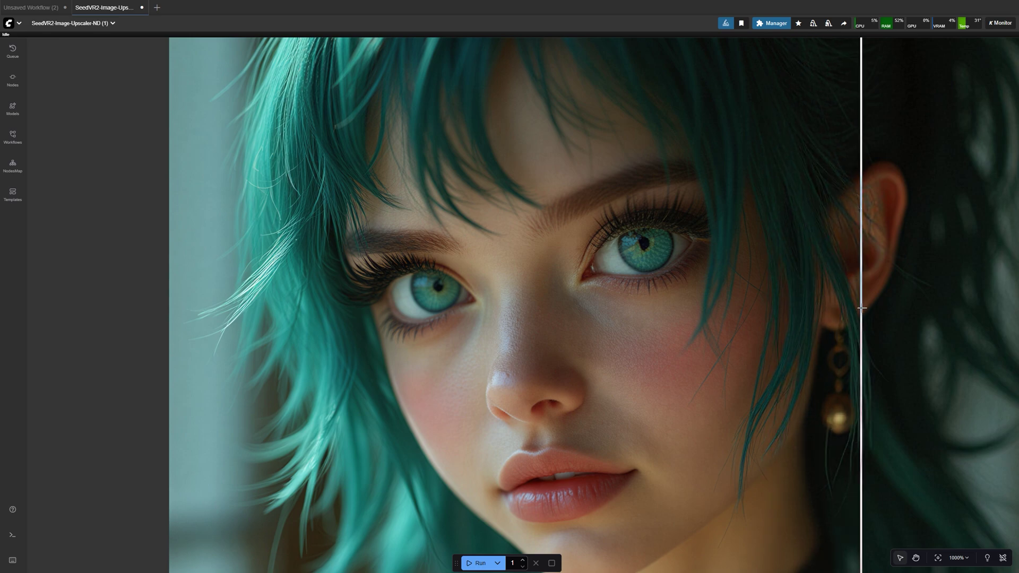
scroll(861, 308, "down", 5)
scroll(586, 372, "up", 4)
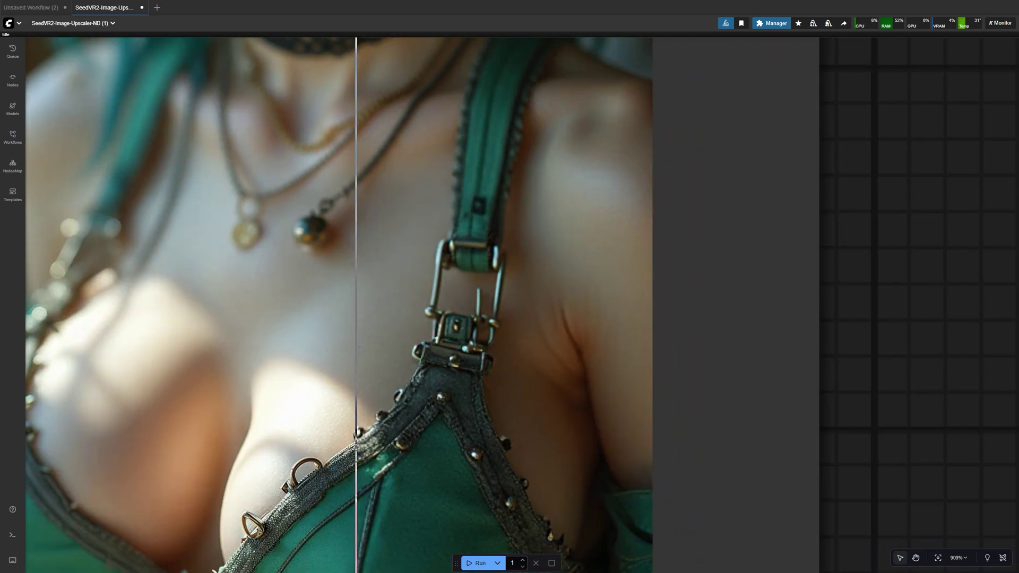